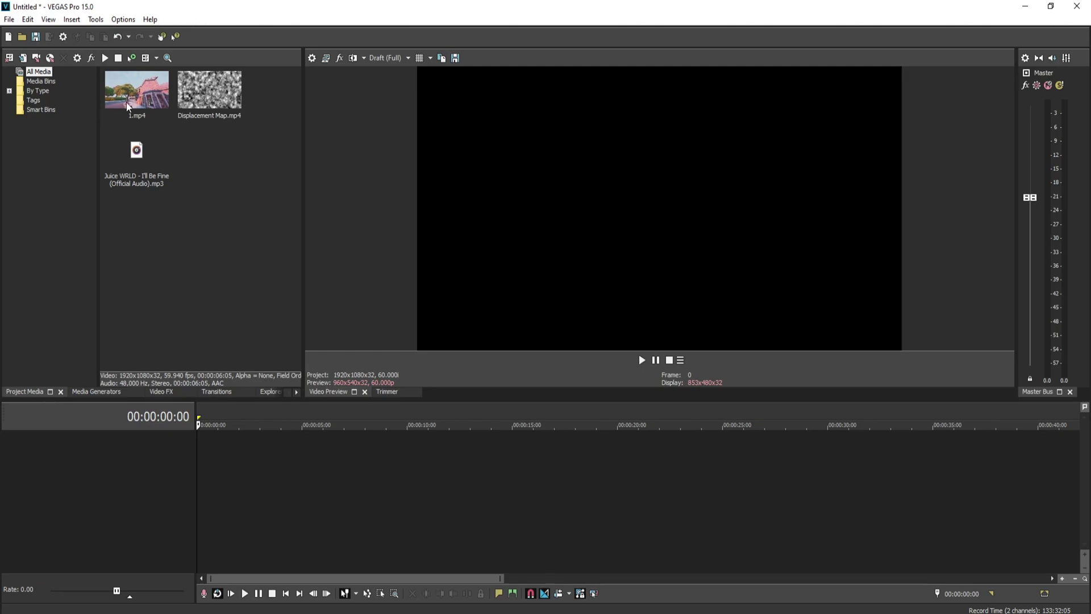
Step: Add 1.mp4 and the song mp3 to the timeline, with project settings matched to 1.mp4
left_click_drag(131, 87, 200, 425)
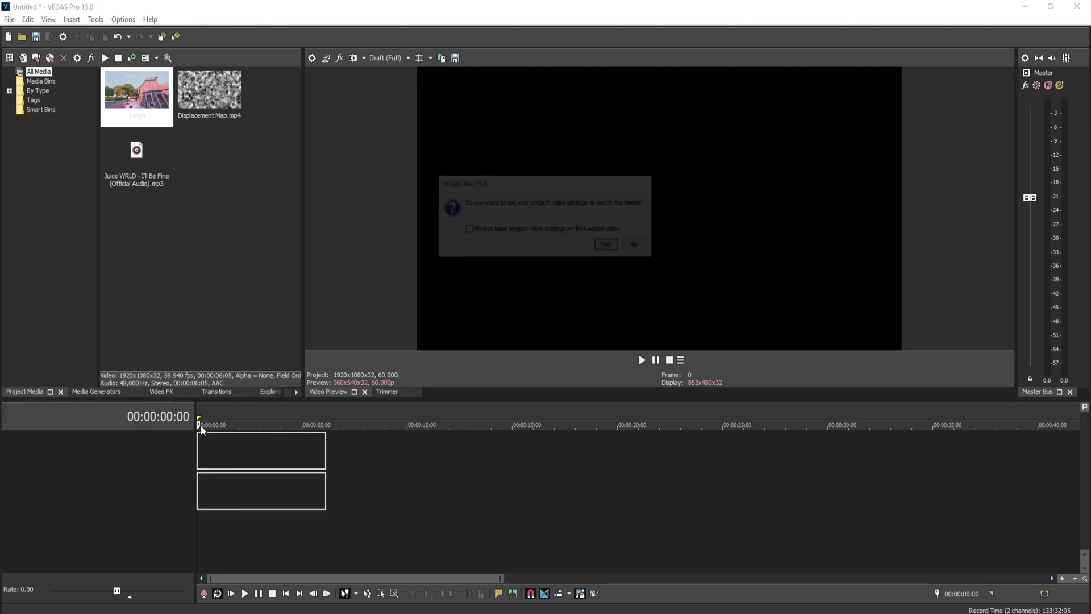
left_click(606, 245)
left_click_drag(129, 163, 203, 521)
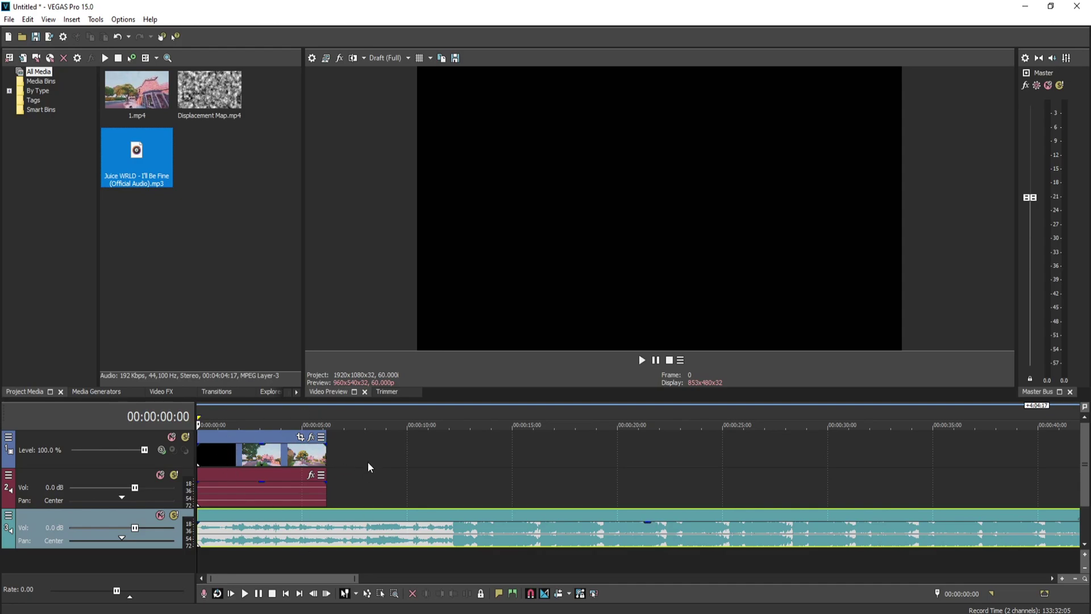
left_click_drag(314, 455, 210, 413)
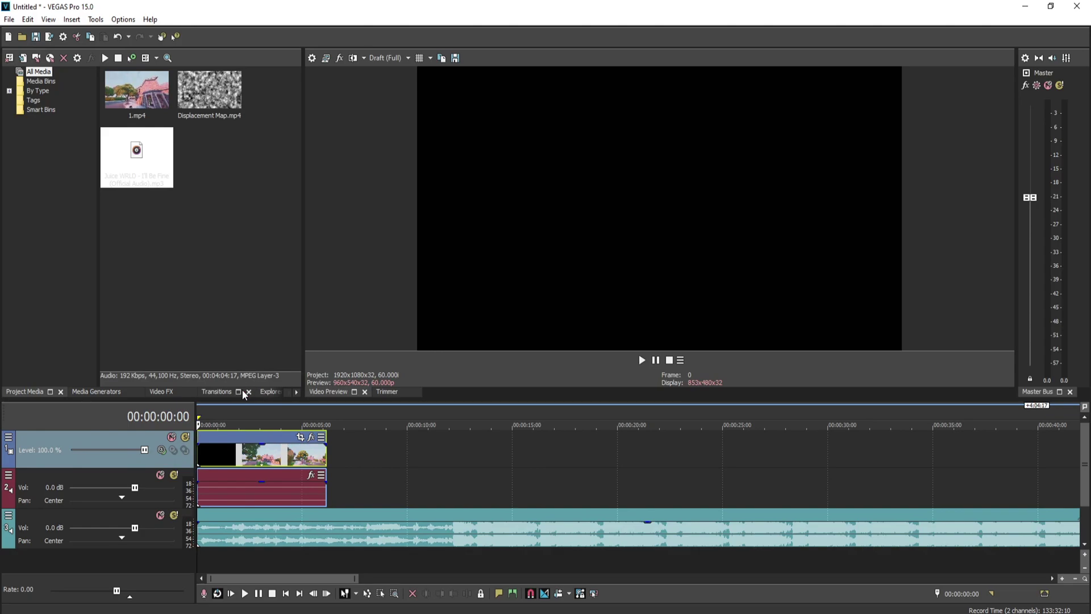
left_click(242, 390)
Step: Add the 'Banthoz presents' (Legacy) Text preset to a new top video track
left_click(270, 393)
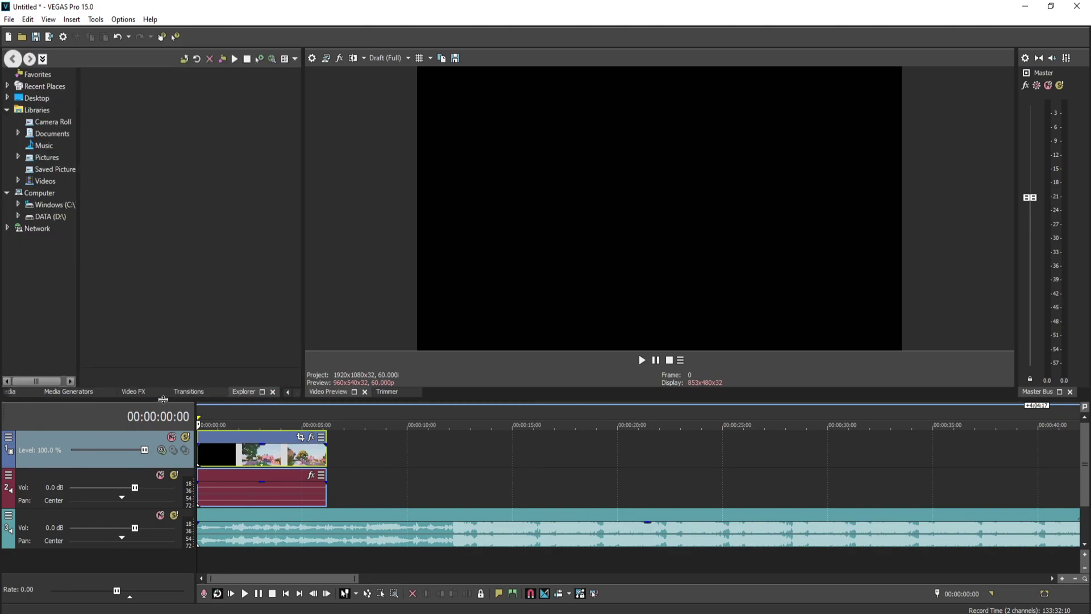
left_click(68, 392)
left_click(47, 166)
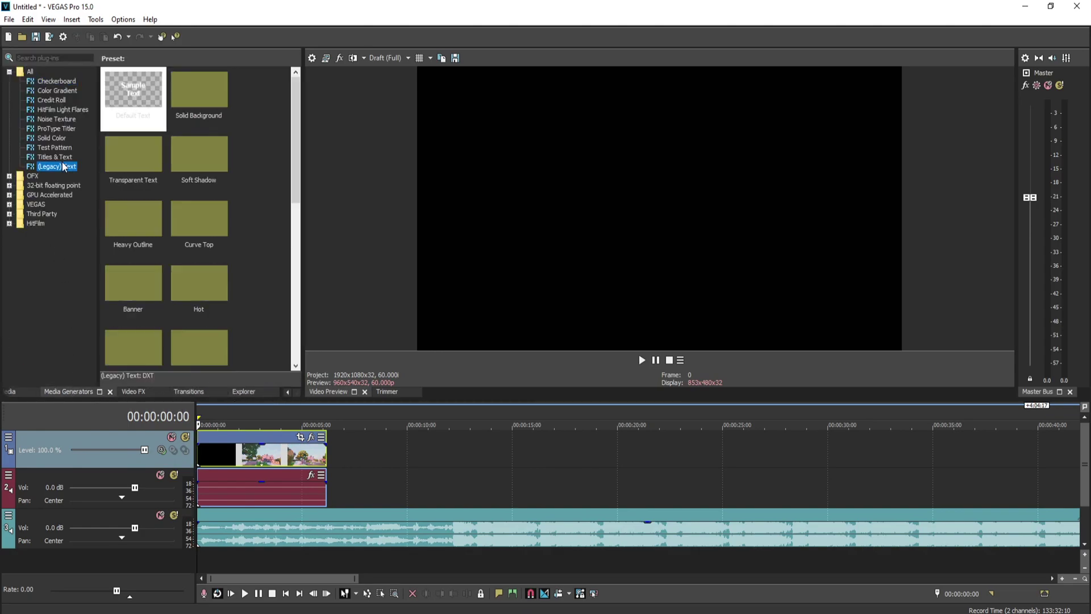
left_click_drag(133, 91, 203, 414)
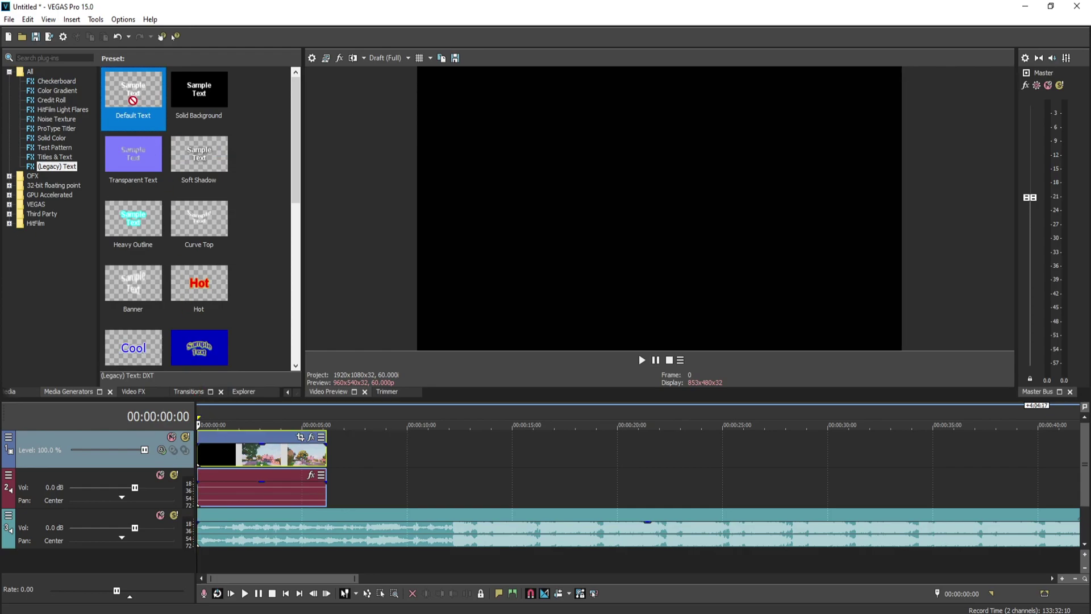
scroll(198, 282, "down", 10)
left_click_drag(133, 218, 205, 413)
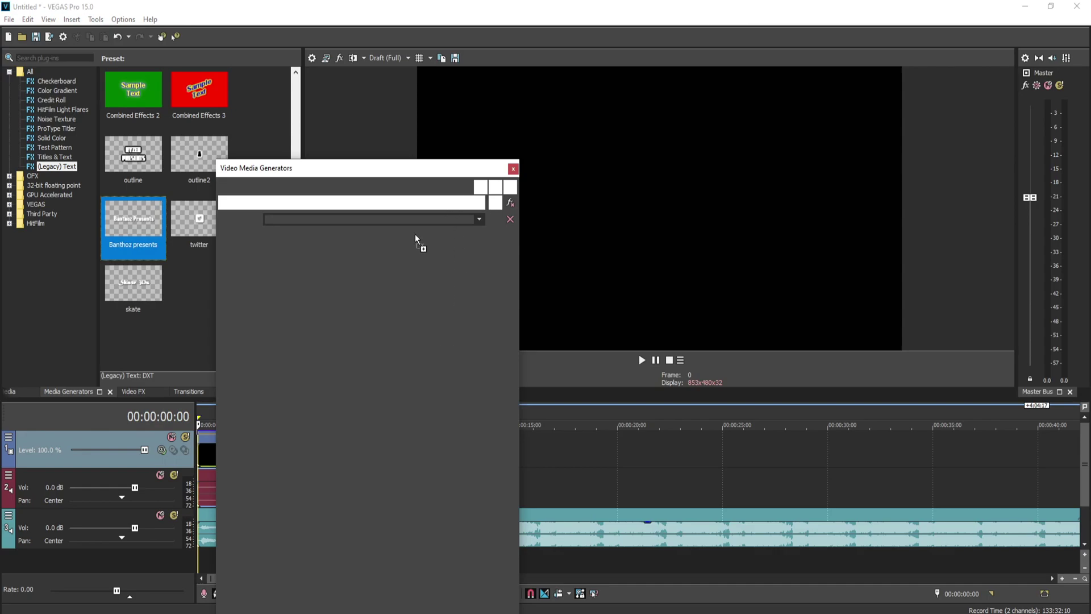
Step: Close the title generator settings and trim the title event to about 6 s
left_click(513, 169)
left_click_drag(407, 454, 325, 453)
key("alt+1")
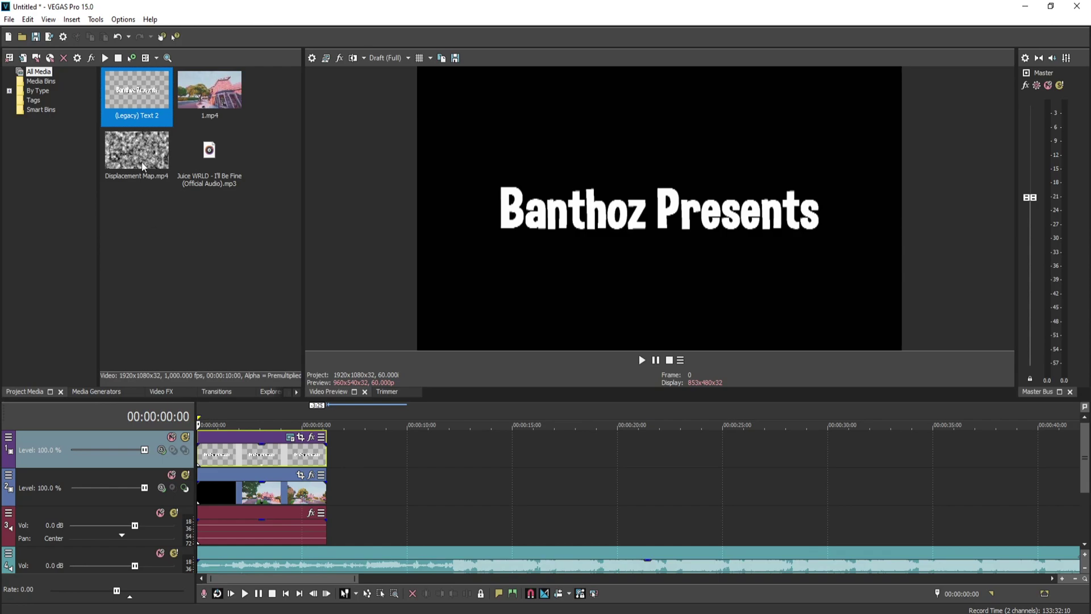
Step: Place Displacement Map.mp4 at the timeline start and extend it to about 6 s
left_click_drag(123, 150, 205, 415)
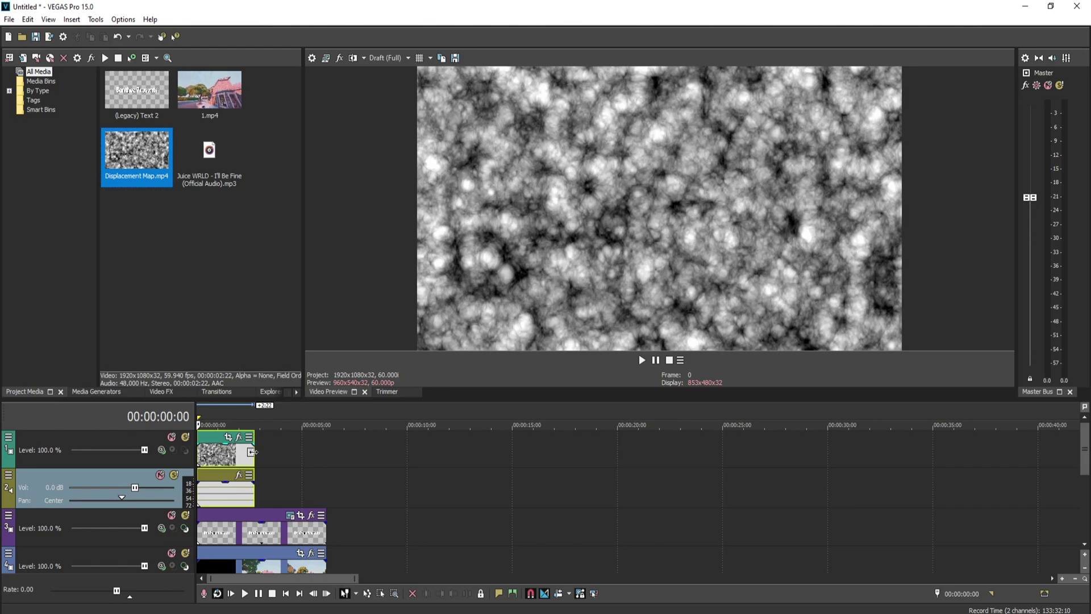
left_click_drag(254, 452, 328, 456)
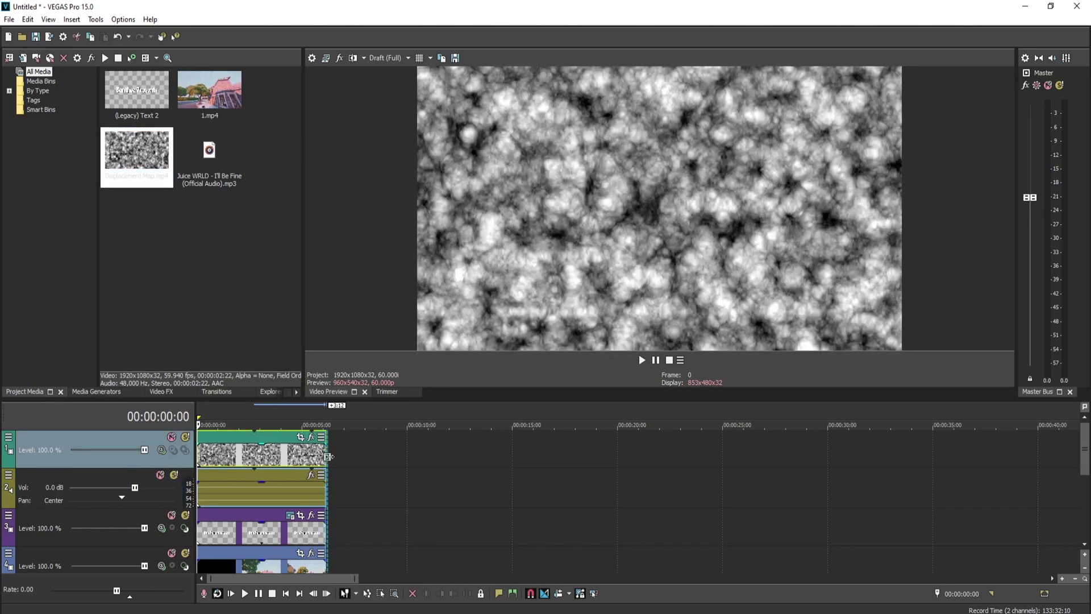
left_click(278, 489)
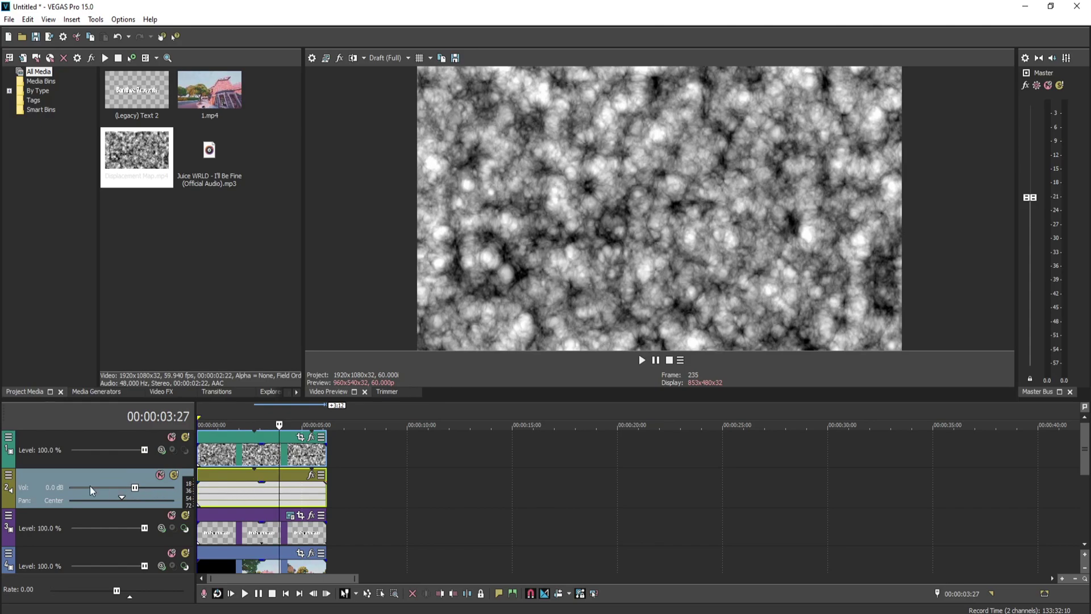
Step: Delete the Displacement Map audio track, then select its video track 1
right_click(44, 478)
left_click(78, 263)
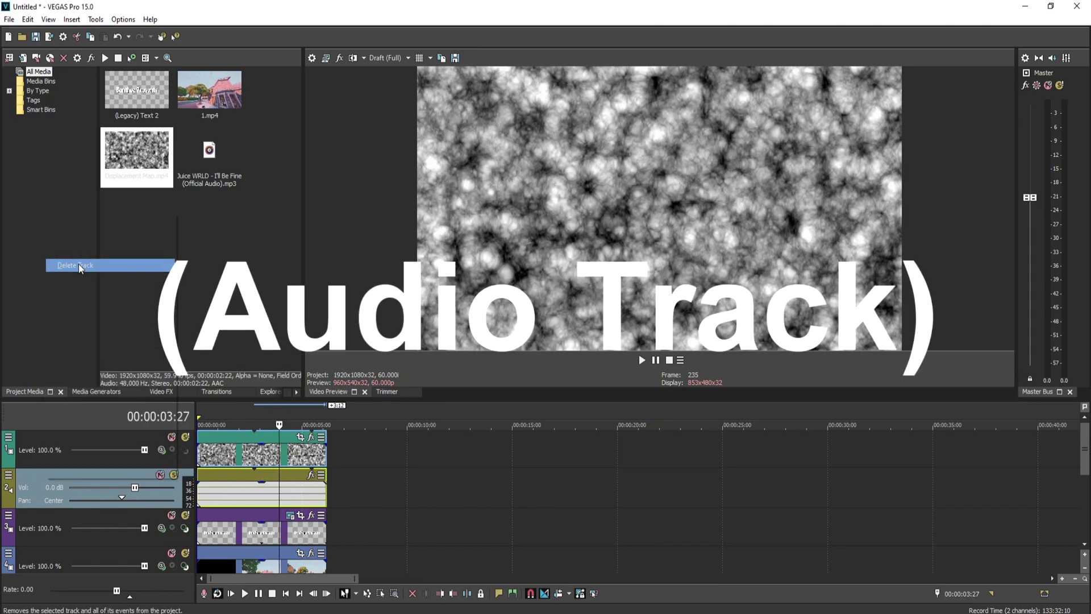
left_click(202, 453)
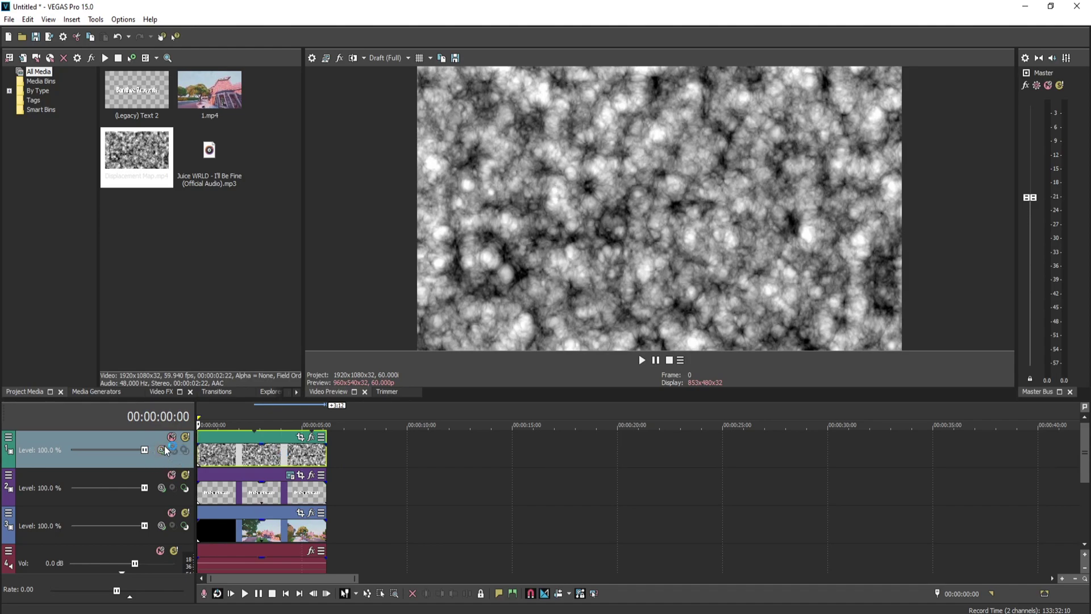
Step: Add the compositing mode, parent and child buttons to the track header button set
left_click(9, 440)
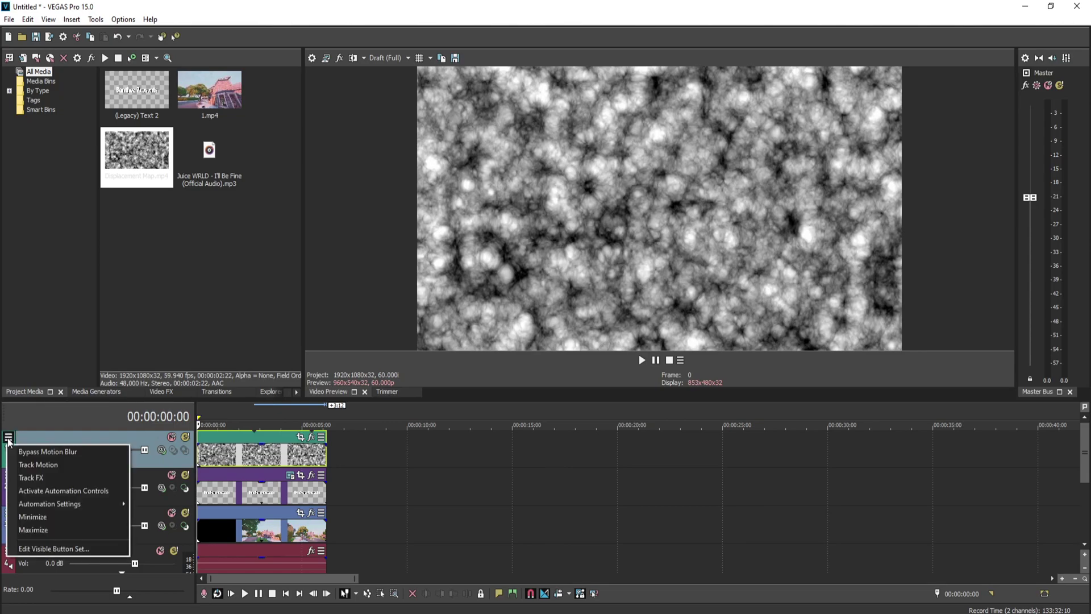
left_click(36, 550)
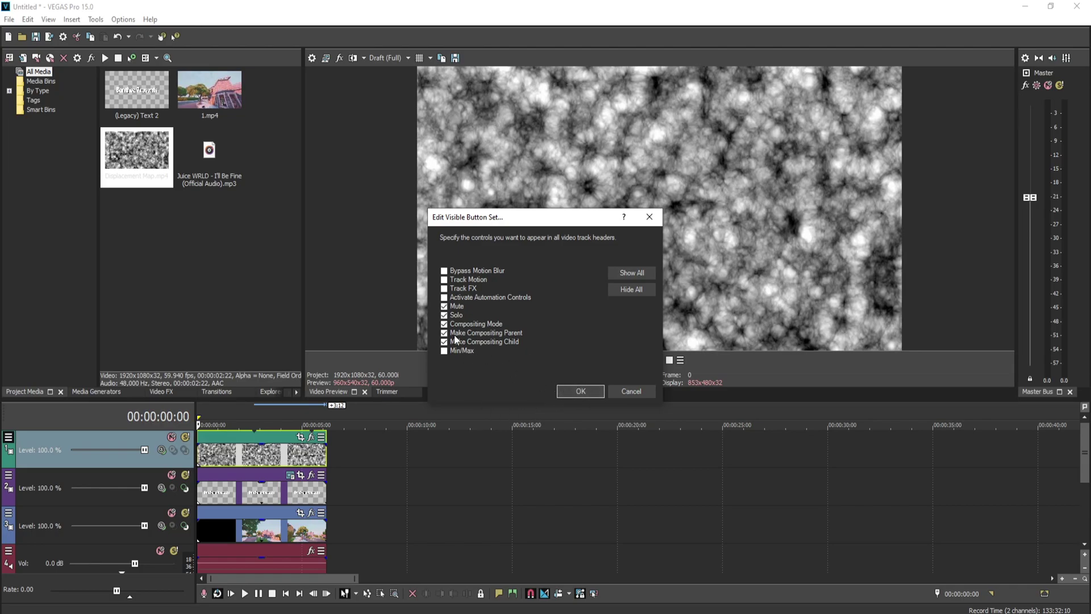
left_click(577, 390)
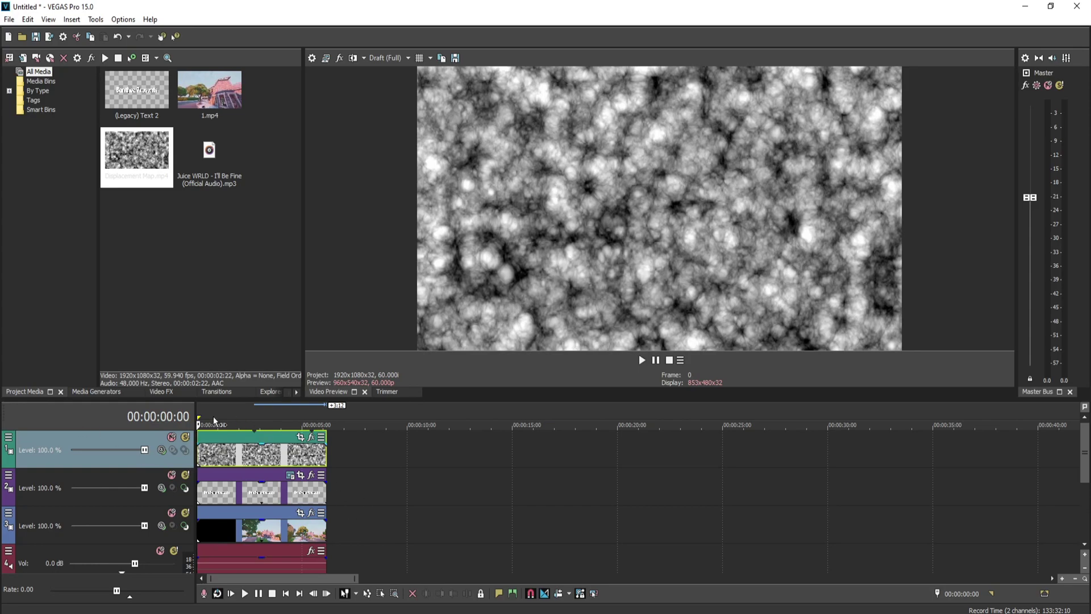
Step: Set track 1 to a Custom compositing mode using the VEGAS Displacement Map plug-in
left_click(161, 451)
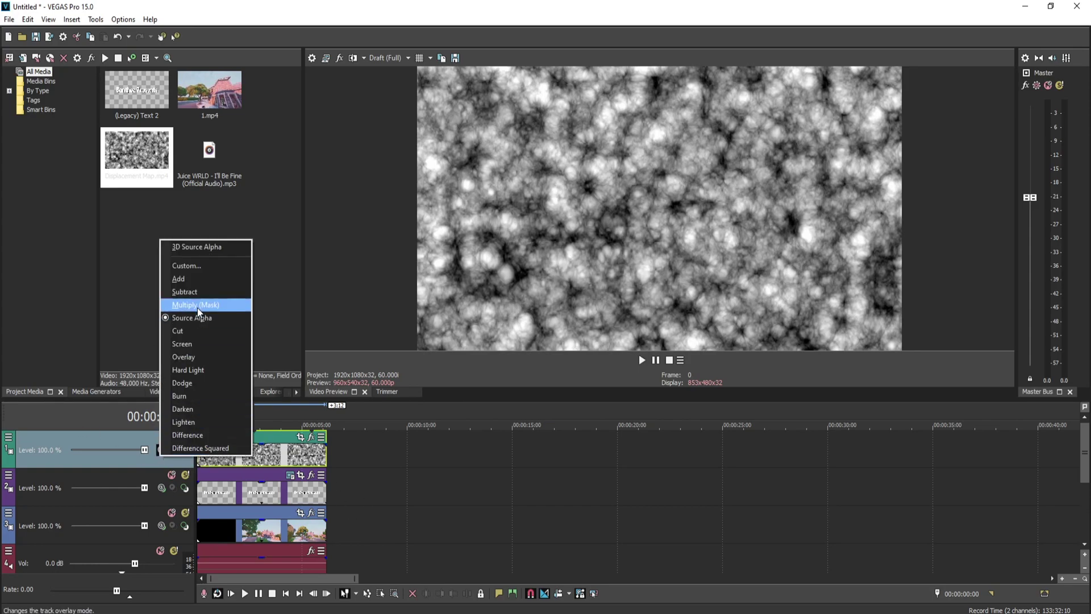
left_click(184, 265)
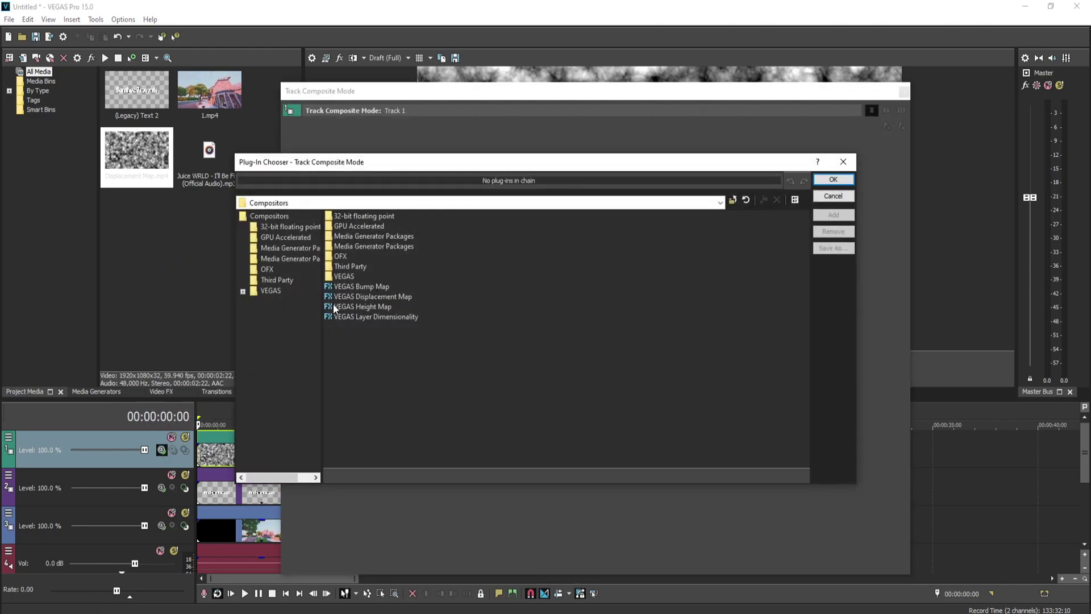
left_click(396, 296)
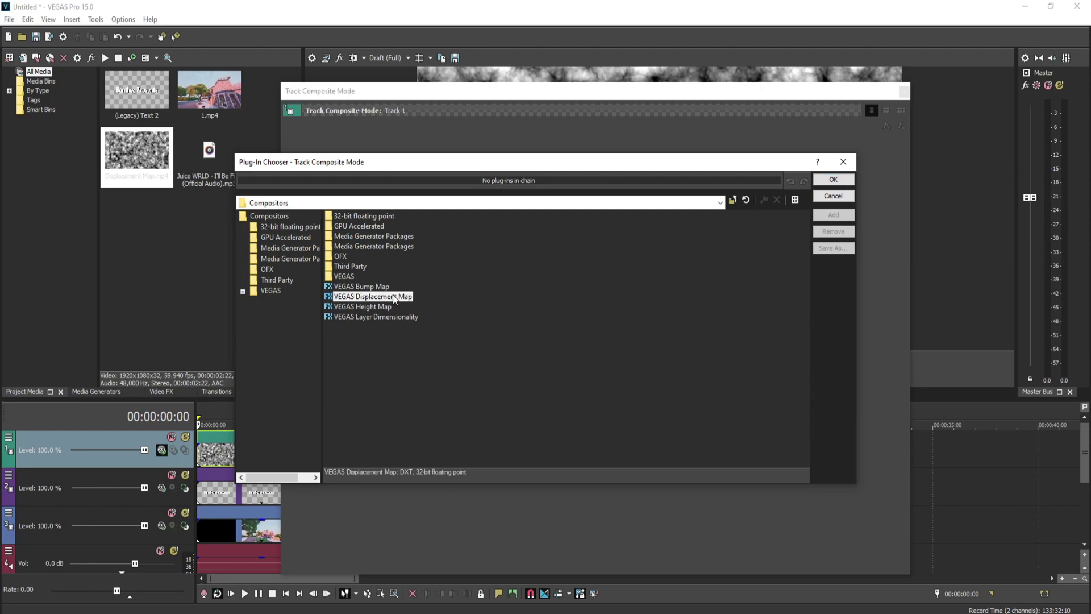
left_click(833, 214)
left_click(833, 178)
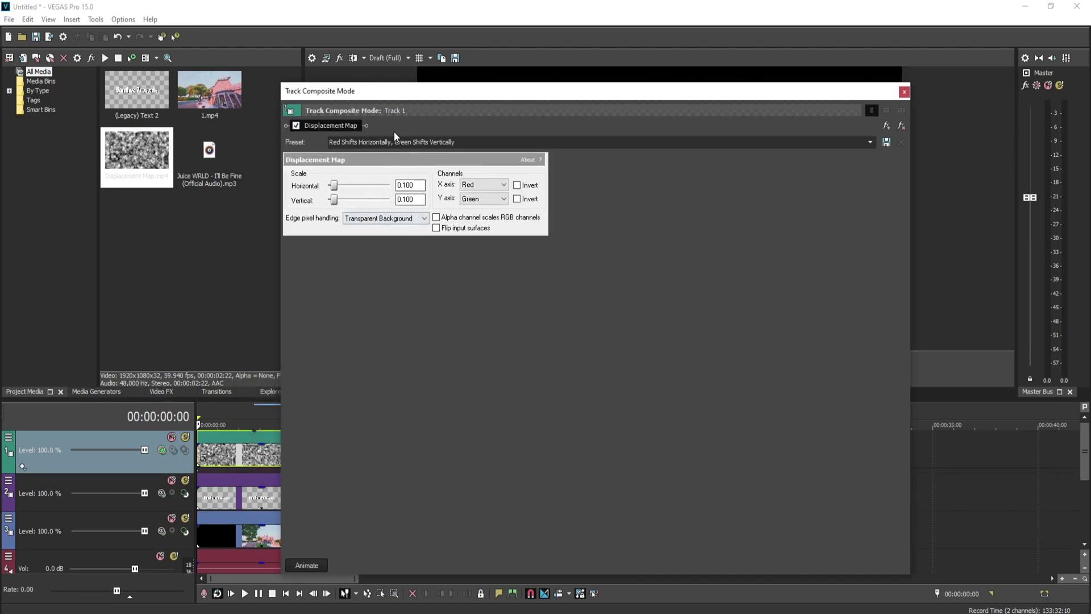
Step: Change both Displacement Map scales from 0.100 to 0.003, then close the Track Composite Mode window
left_click(422, 185)
key("BackSpace")
key("BackSpace")
type("002")
left_click(416, 202)
key("BackSpace")
key("BackSpace")
key("BackSpace")
key("BackSpace")
type(".002")
left_click(419, 184)
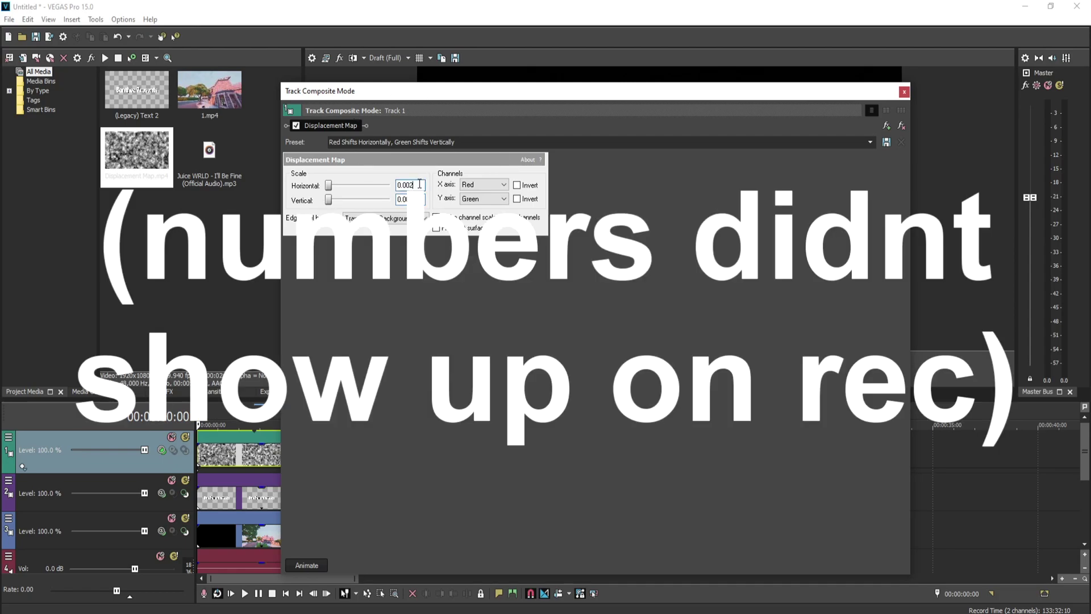
key("BackSpace")
type("3")
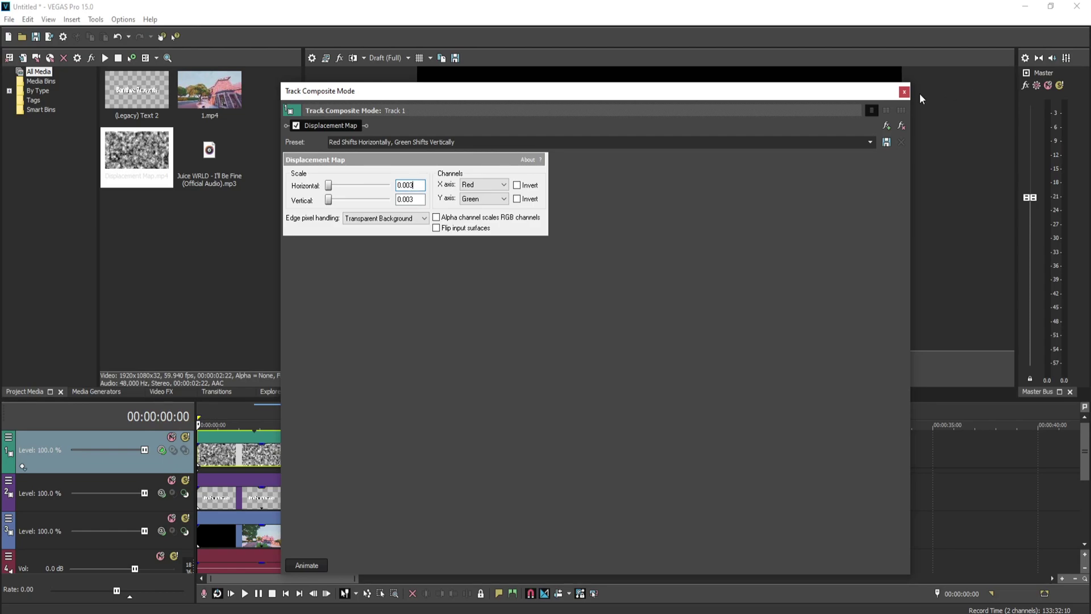
left_click(903, 91)
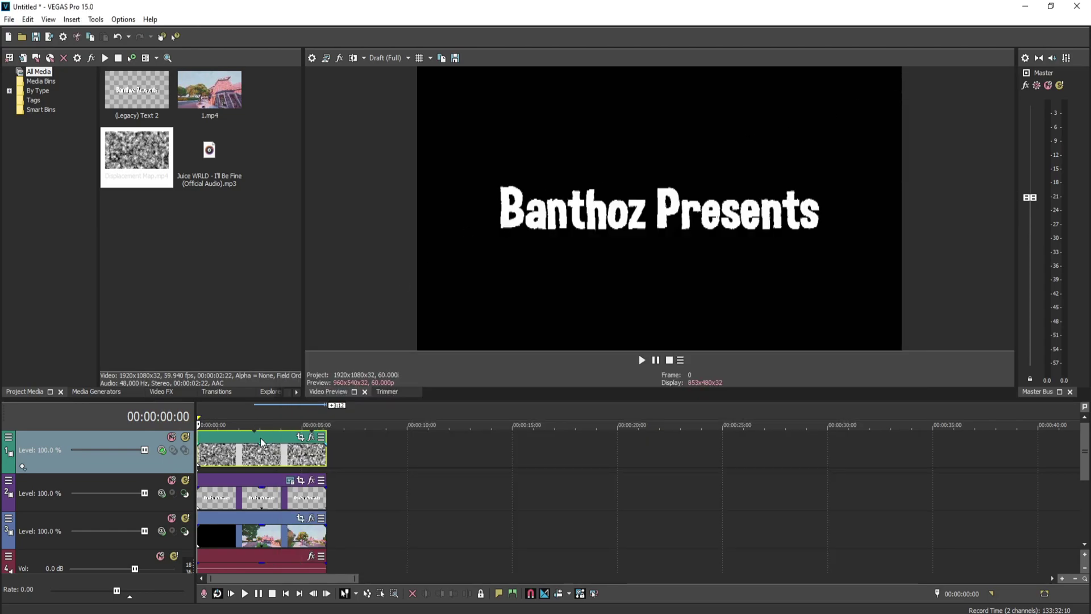
Step: Play the preview, then make title track 2 a compositing child of track 1
left_click(657, 362)
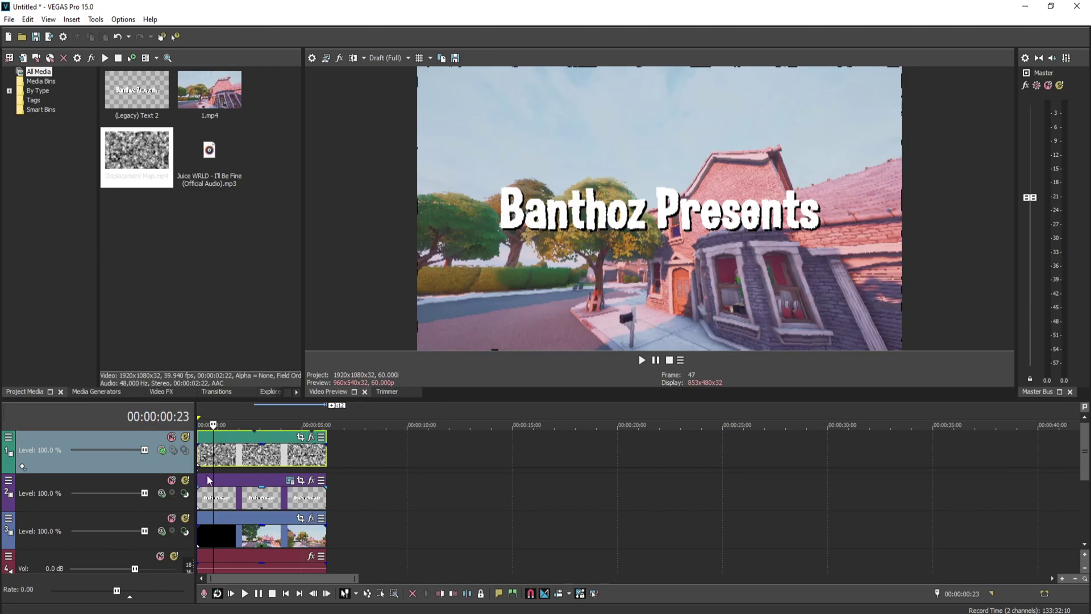
left_click(183, 507)
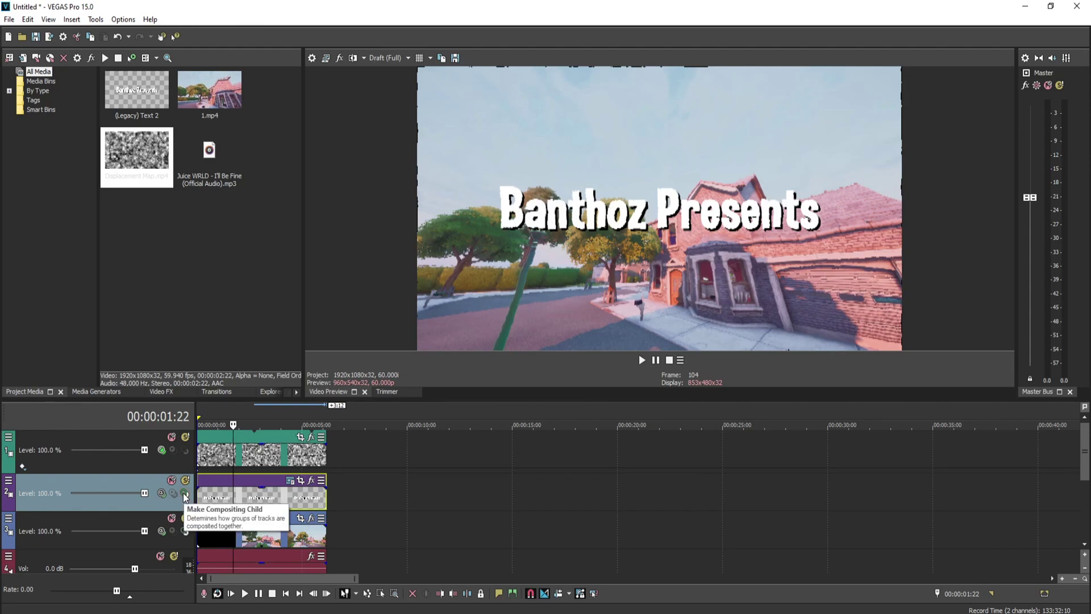
left_click(183, 492)
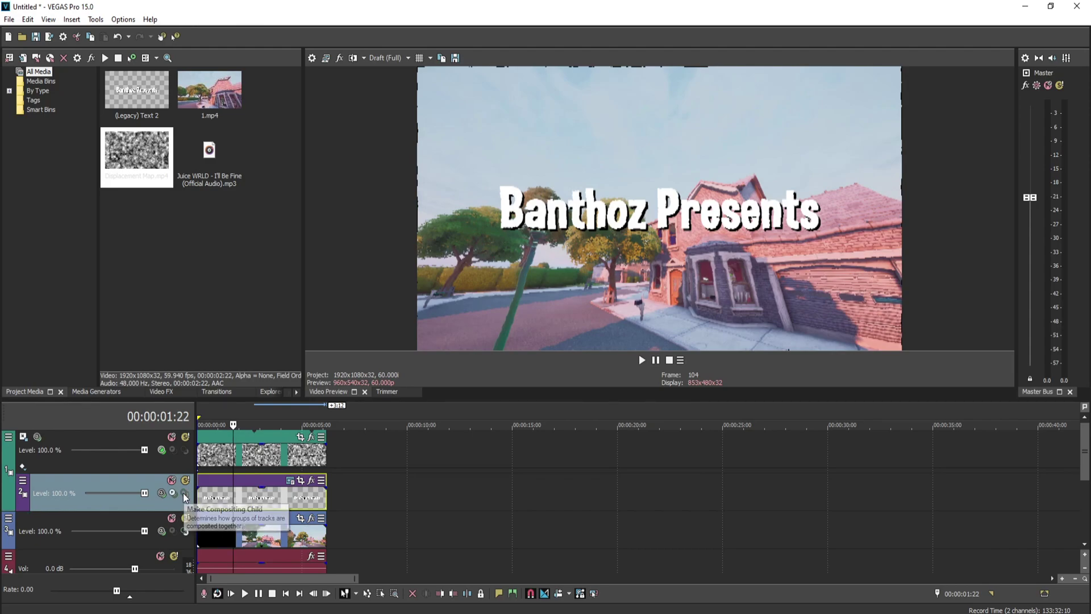
Step: Play the distorted title from 00:00:00:00, pause at 00:00:02:10, and show Preview Quality options
left_click(198, 453)
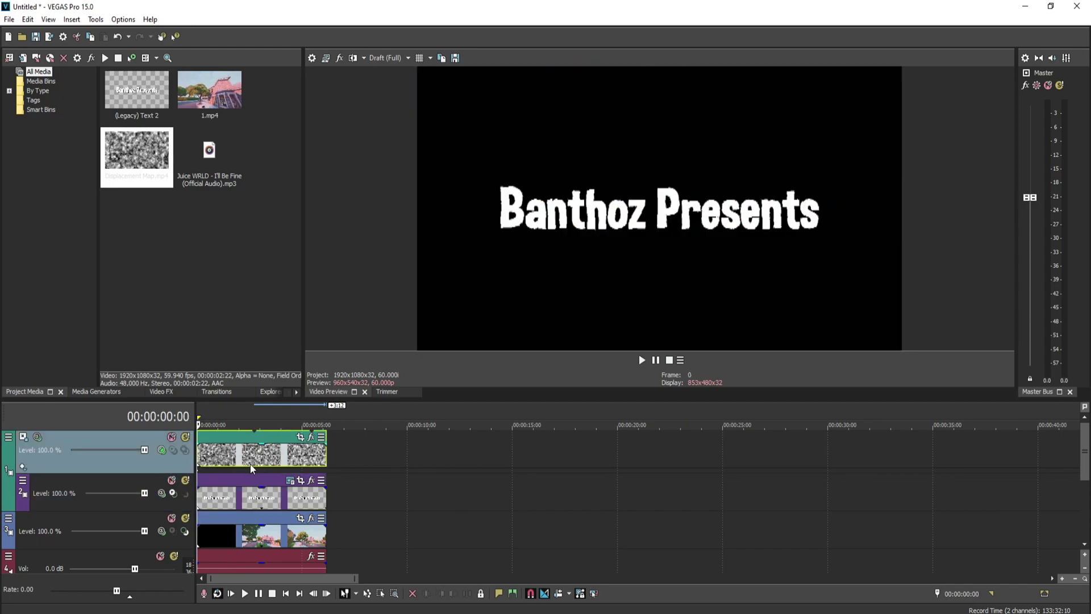
left_click(653, 361)
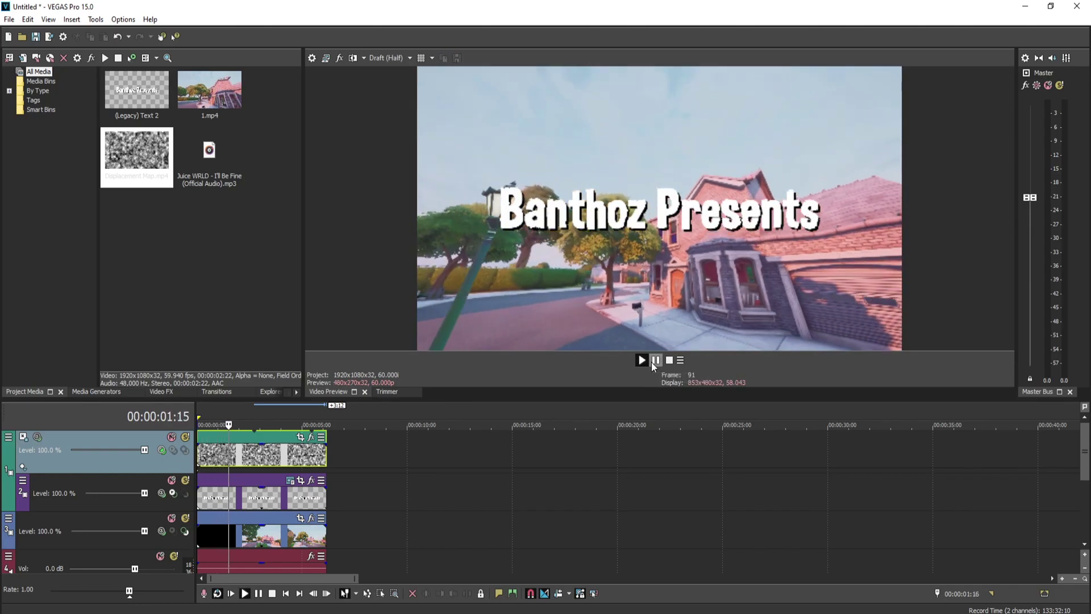
left_click(655, 360)
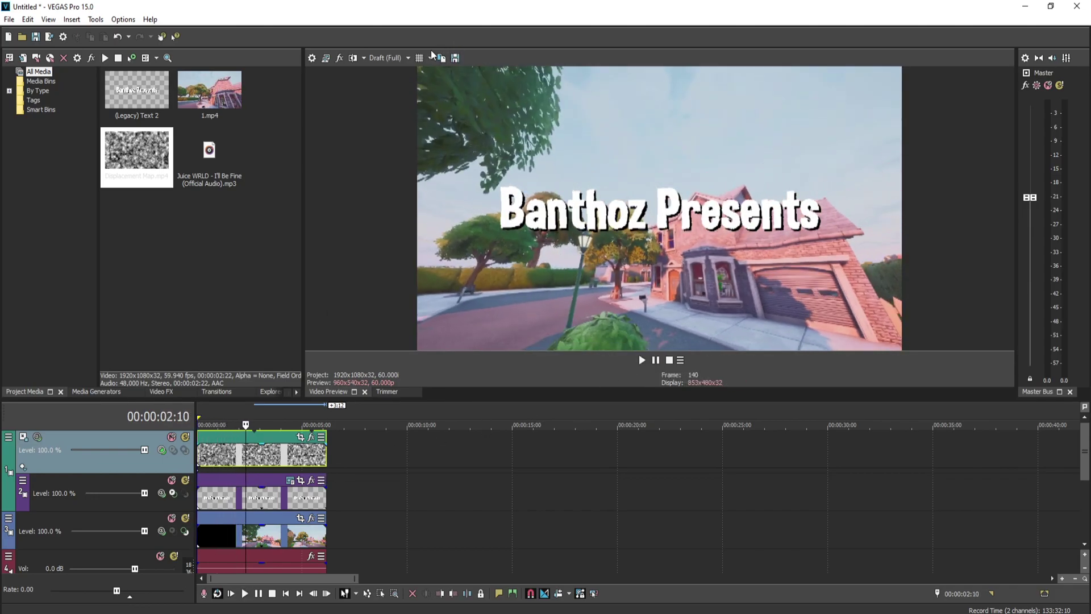
left_click(393, 57)
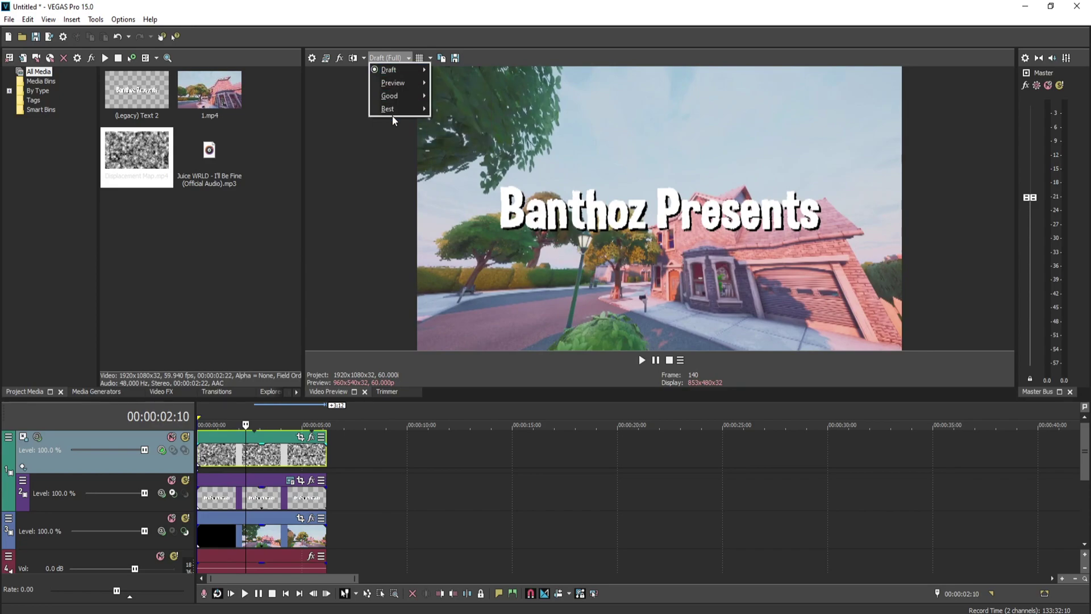
Step: Close the Preview Quality dropdown, leaving the preview at Draft (Full)
left_click(393, 58)
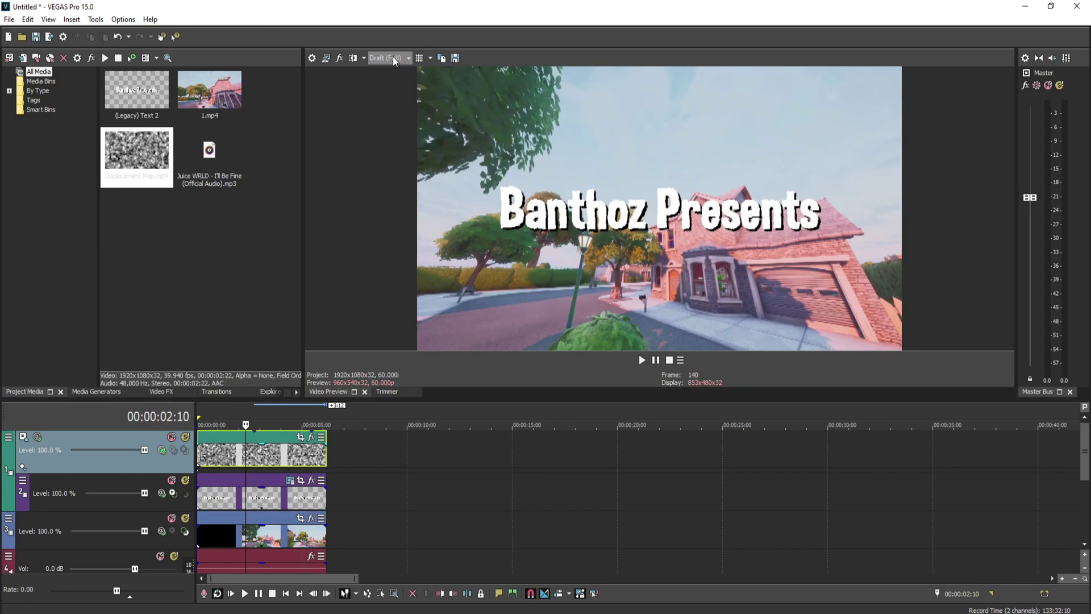